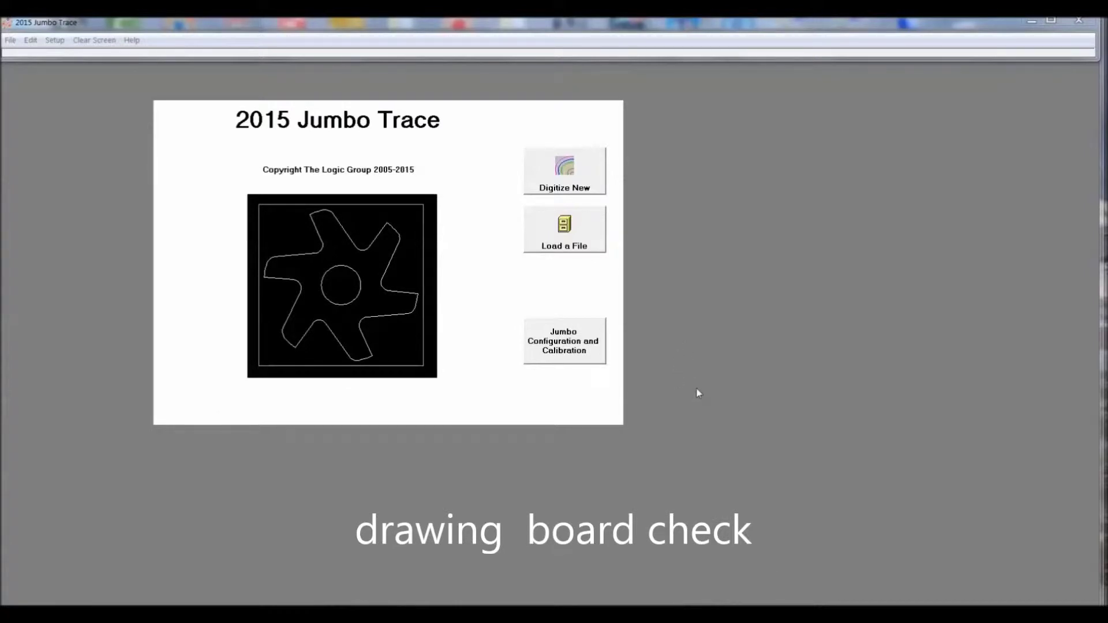
# Keep tablet configuration 1, the two side-by-side 44 x 60 tablets, and continue to tablet setup.
pyautogui.click(565, 348)
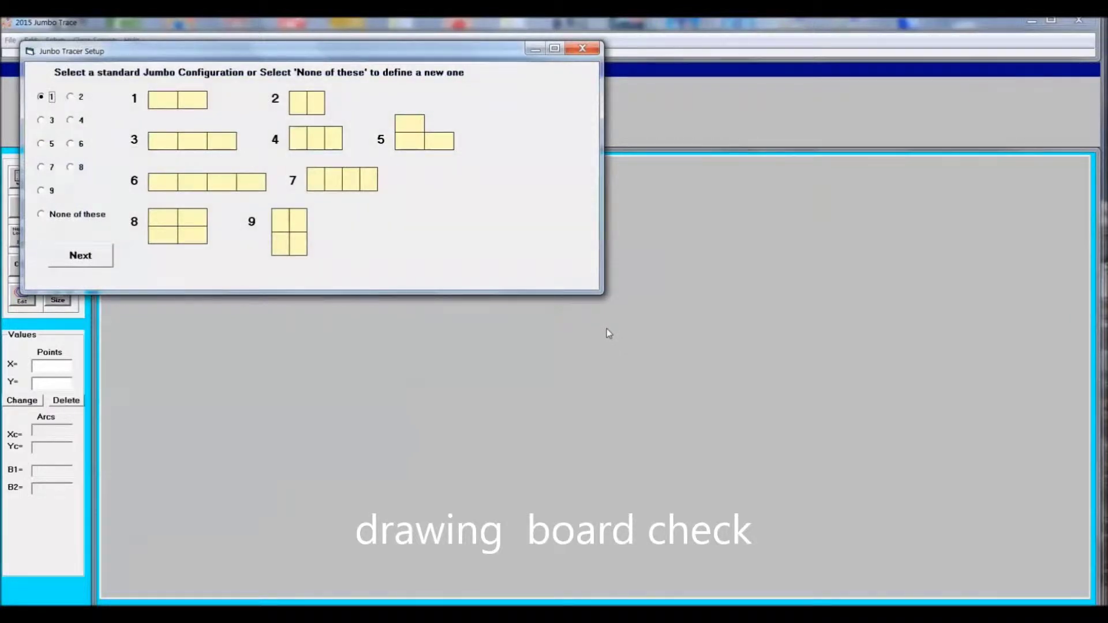
pyautogui.click(76, 259)
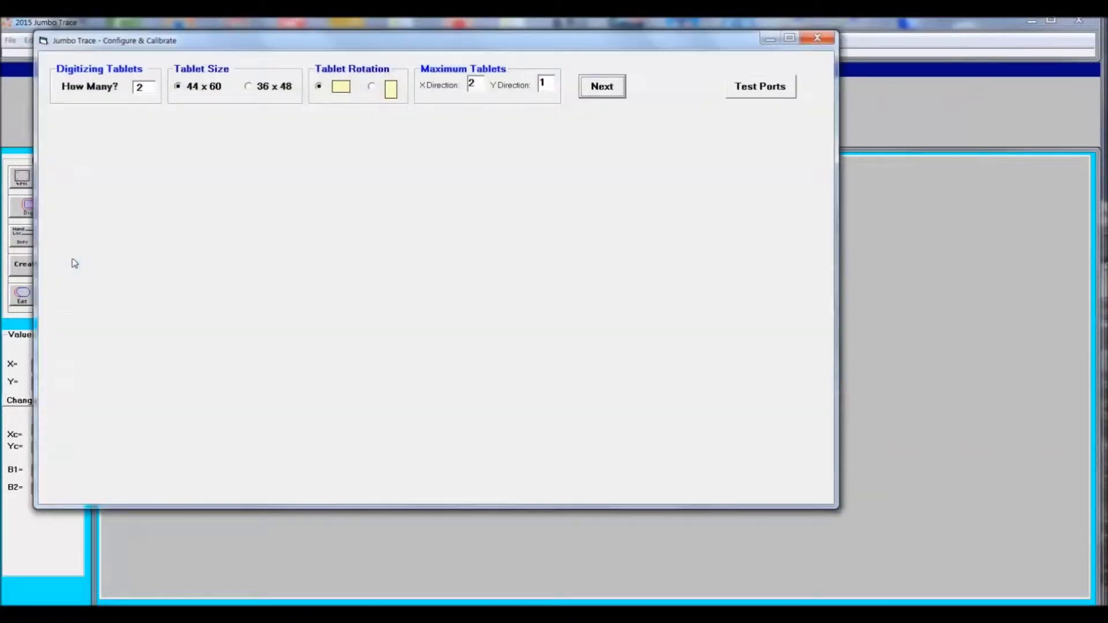
pyautogui.click(611, 88)
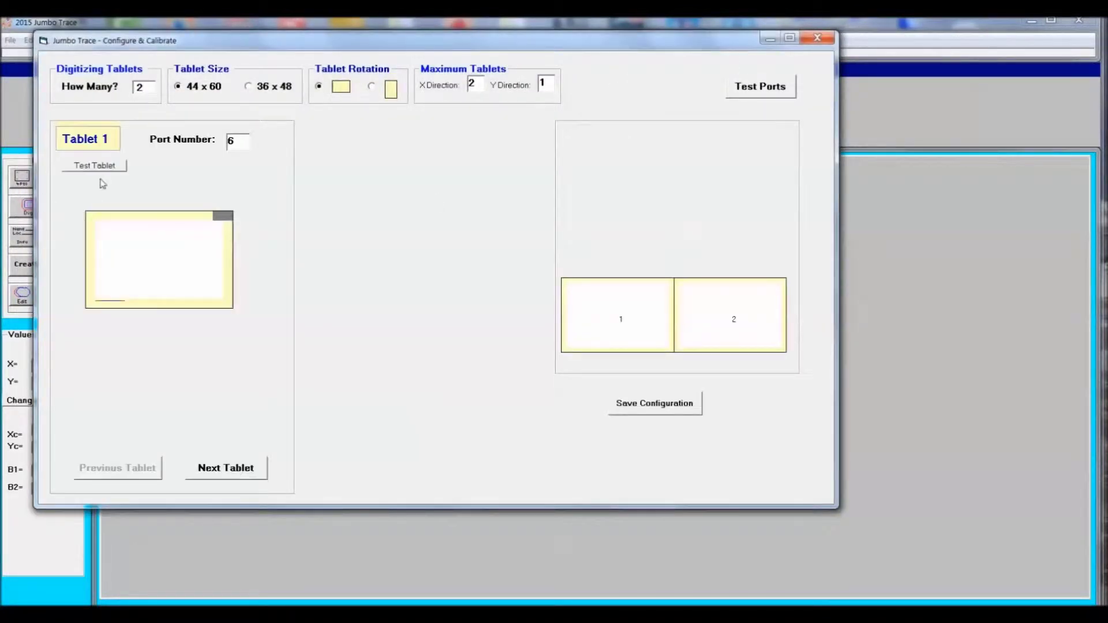
# Confirm Tablet 1 and Tablet 2 each return point readings, then close calibration.
pyautogui.click(99, 171)
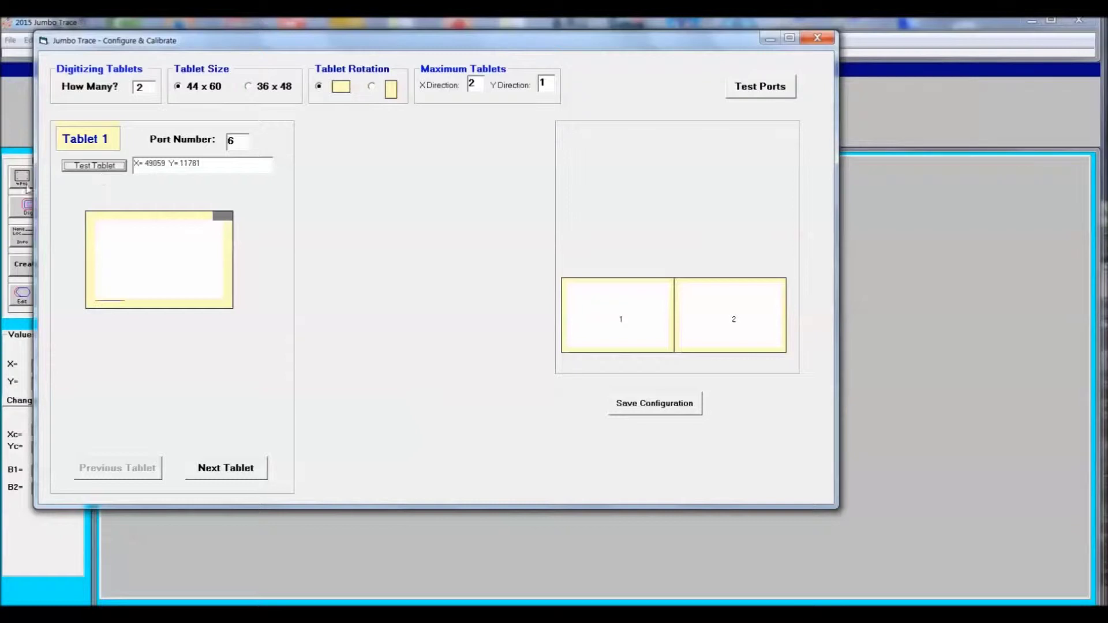
pyautogui.click(260, 470)
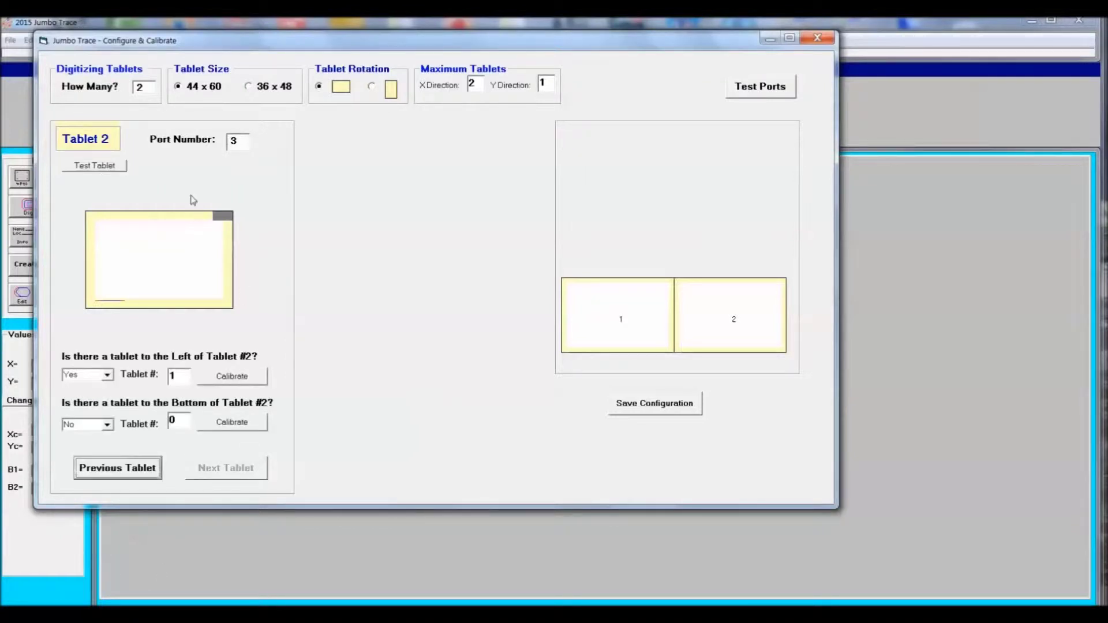
pyautogui.click(94, 166)
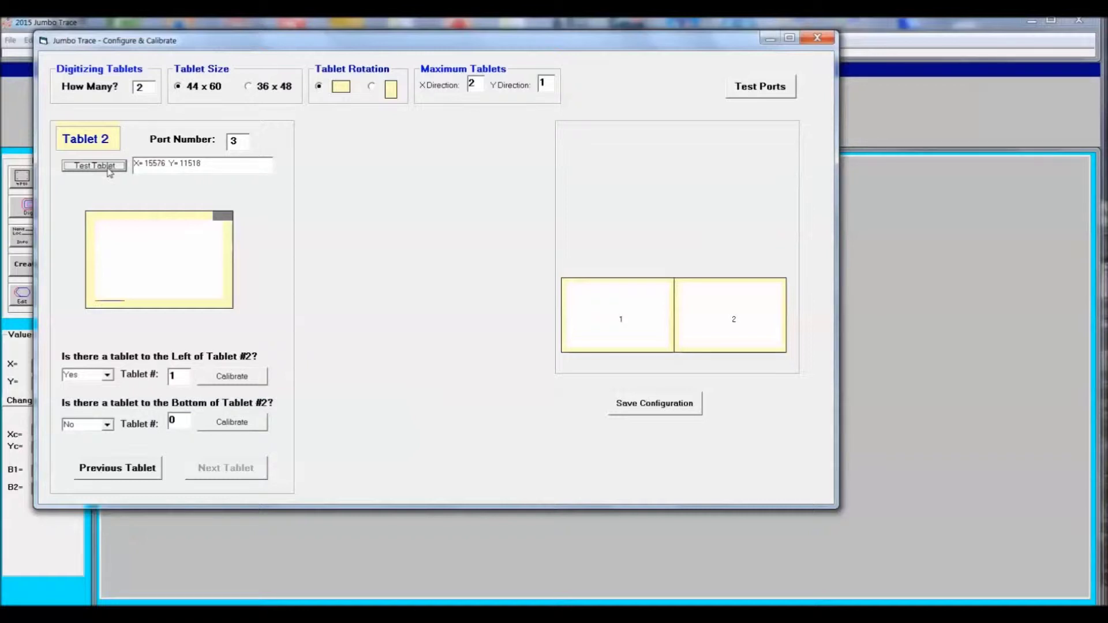
pyautogui.click(818, 39)
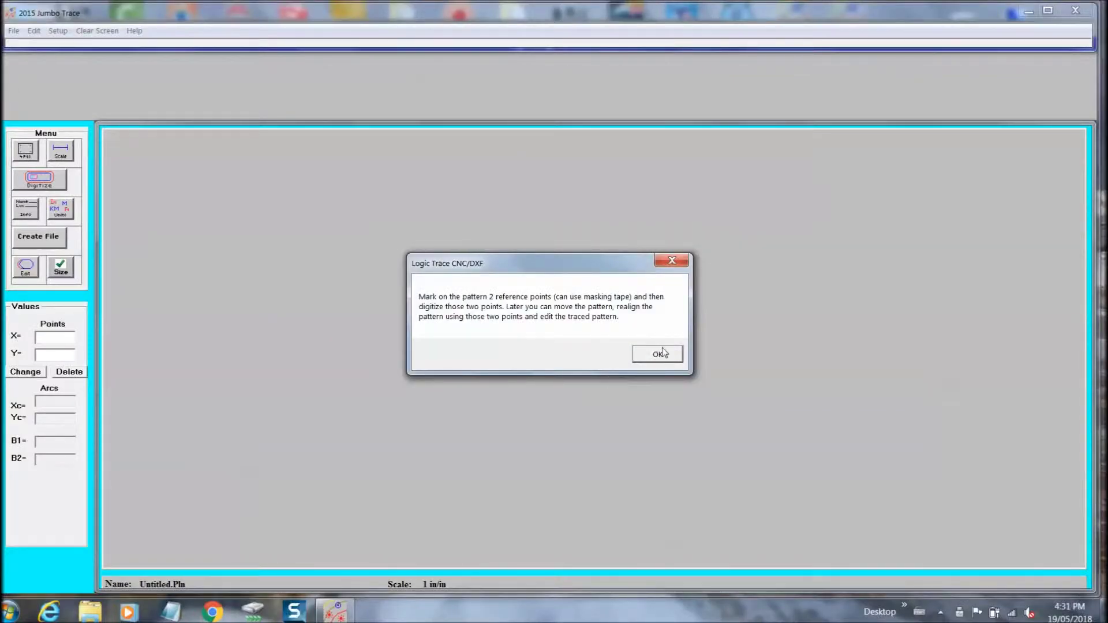
# Dismiss the notice about marking two reference points.
pyautogui.click(658, 354)
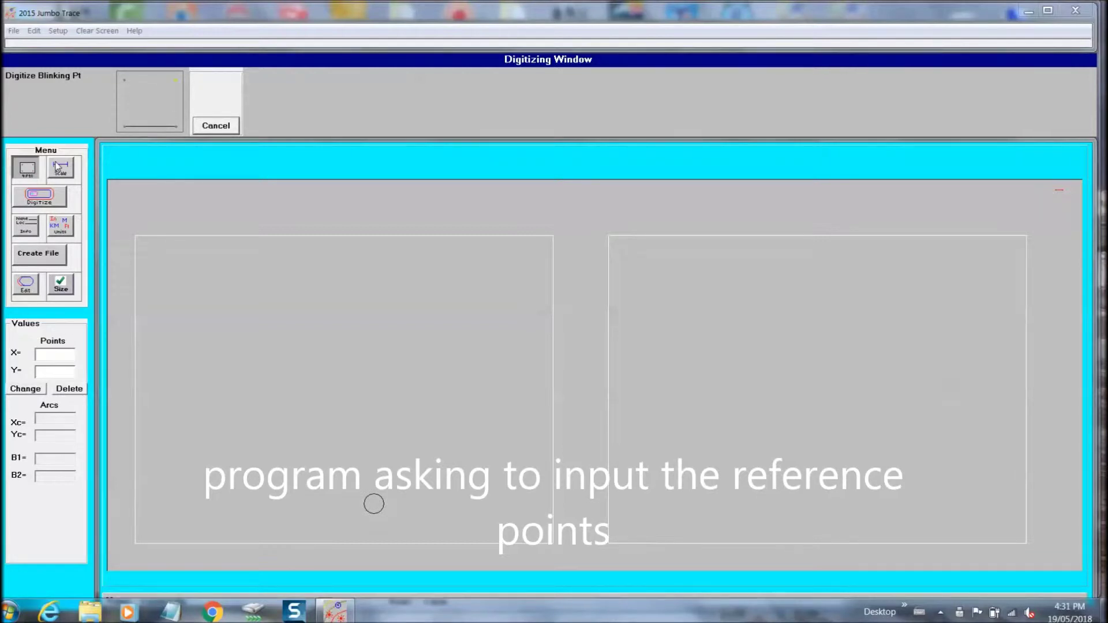
# Finish the reference-point prompt and bring up Digitize settings (name 1, Tracing, Black).
pyautogui.click(57, 166)
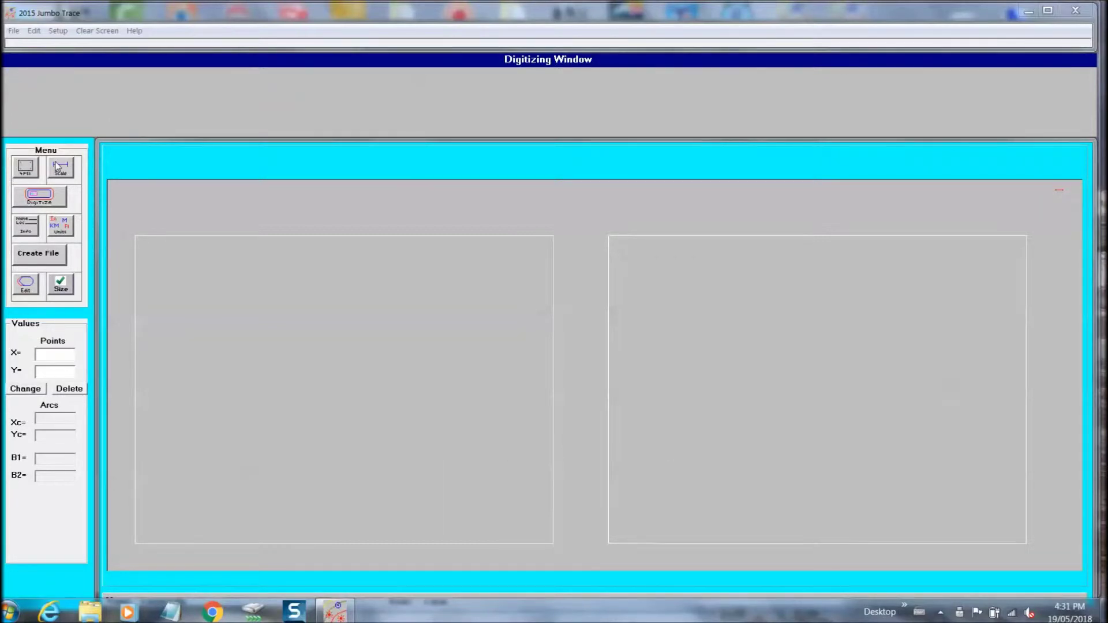
pyautogui.click(46, 199)
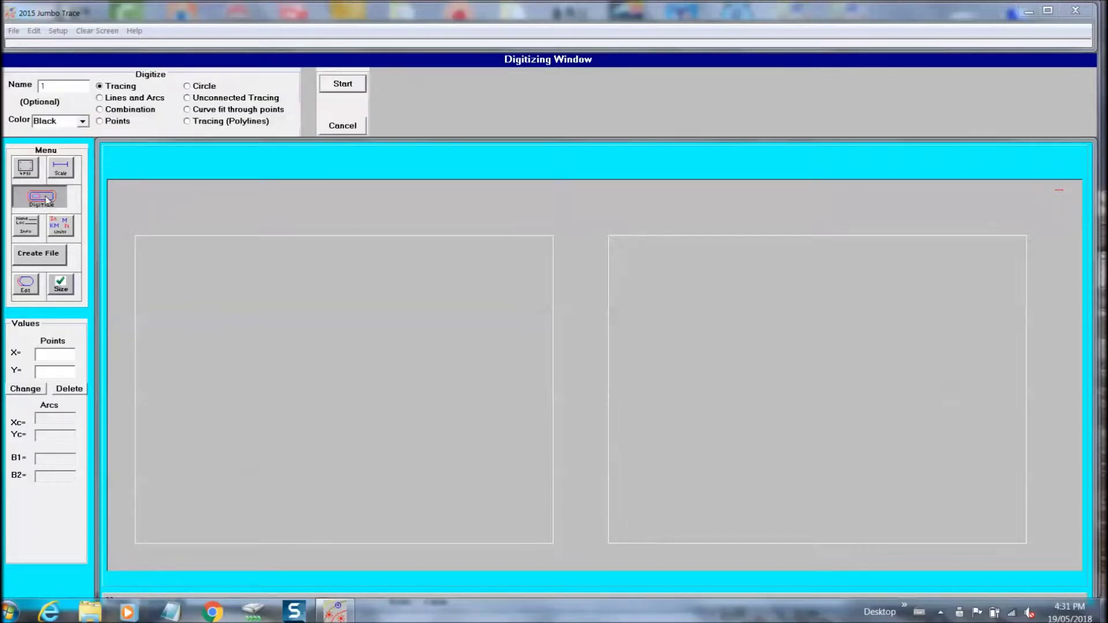
# Switch to Combination mode and trace two shapes, leaving each unjoined to its start.
pyautogui.click(100, 111)
pyautogui.click(335, 87)
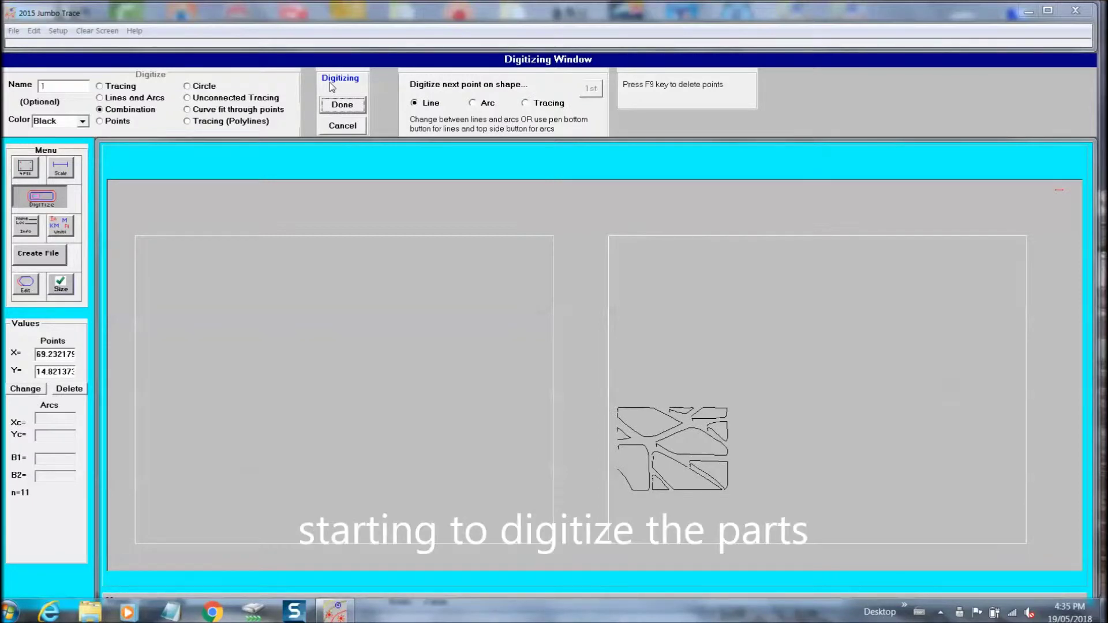
pyautogui.click(326, 106)
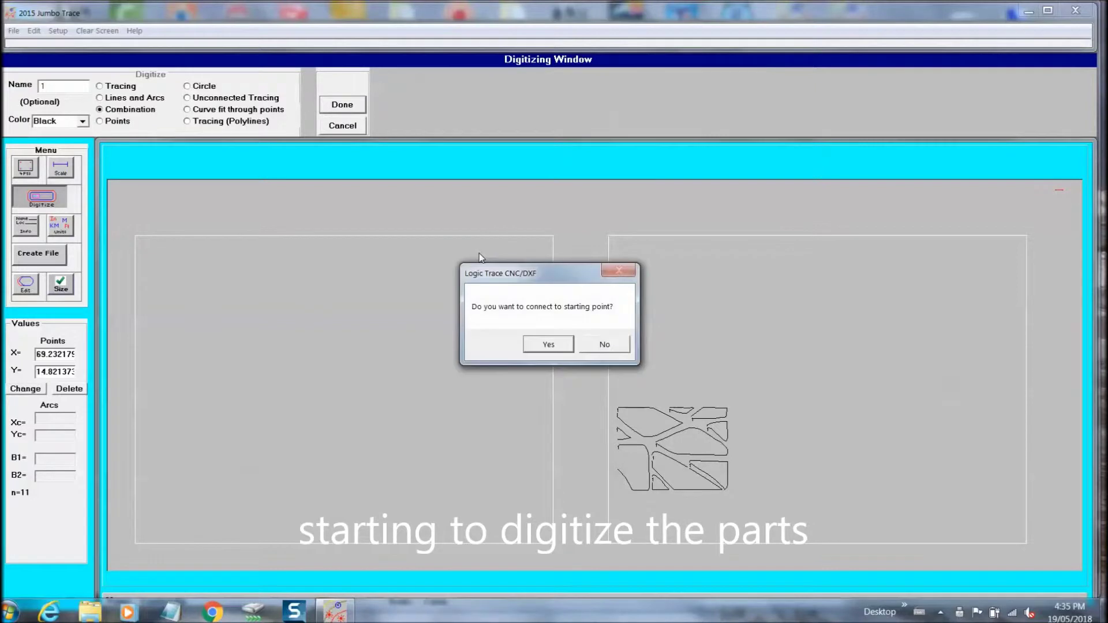
pyautogui.click(598, 345)
pyautogui.click(344, 84)
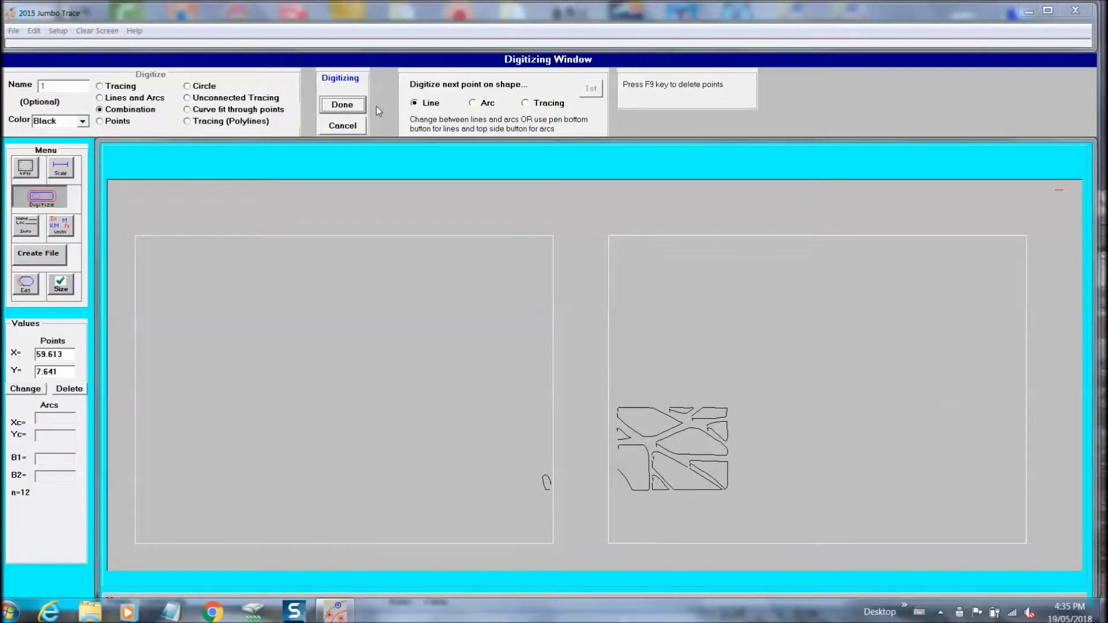
pyautogui.click(345, 107)
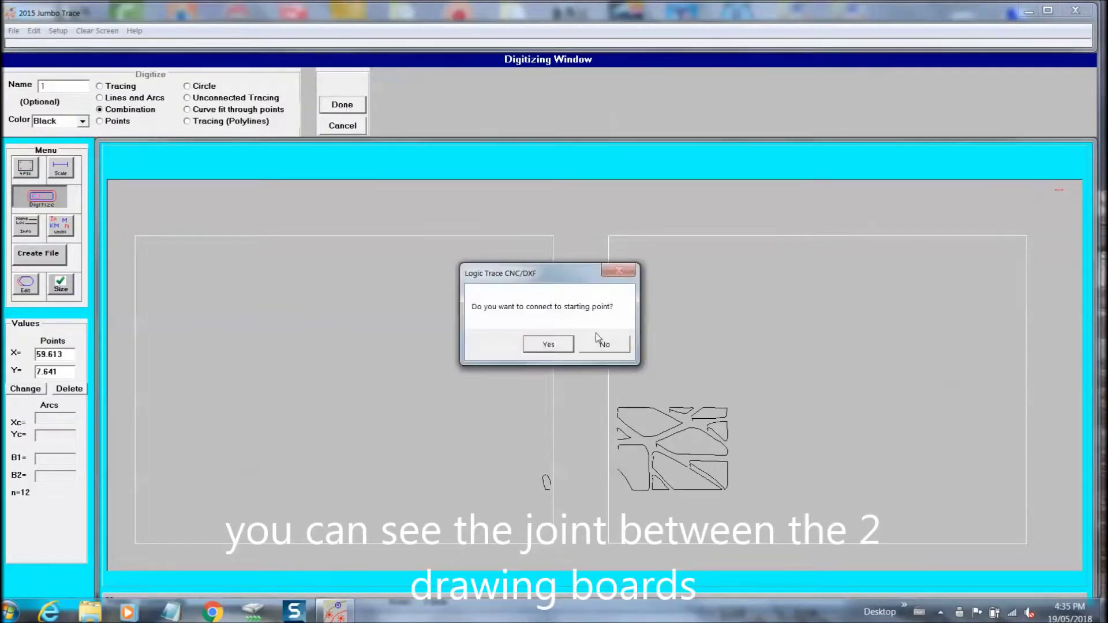
pyautogui.click(598, 342)
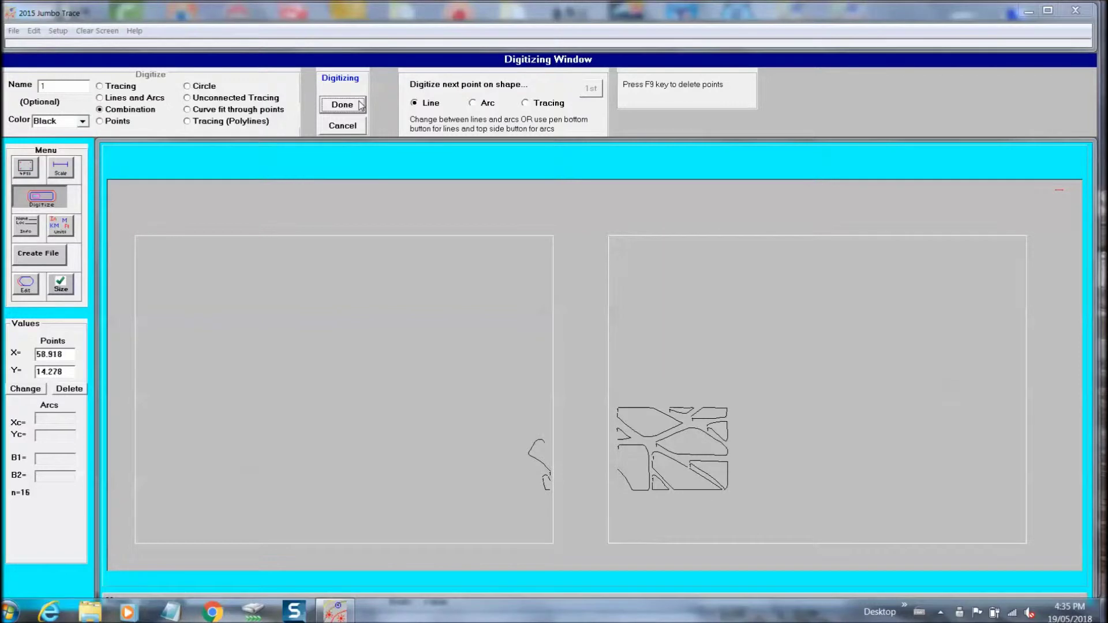
# Finish the next shape joined back to its start, then trace another shape.
pyautogui.click(360, 105)
pyautogui.click(606, 345)
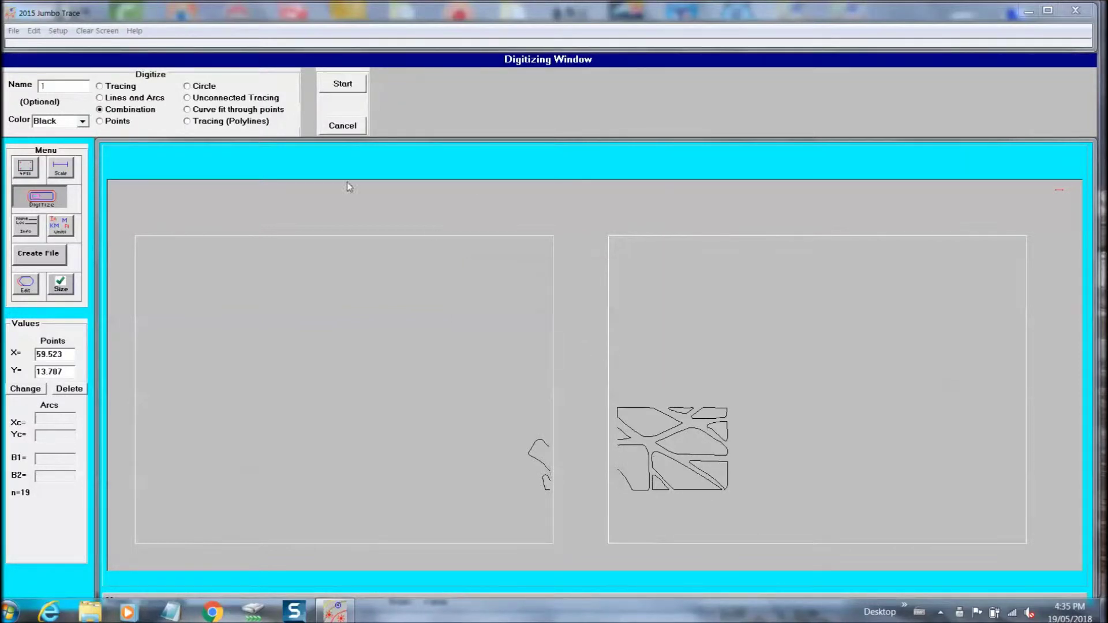
pyautogui.click(343, 84)
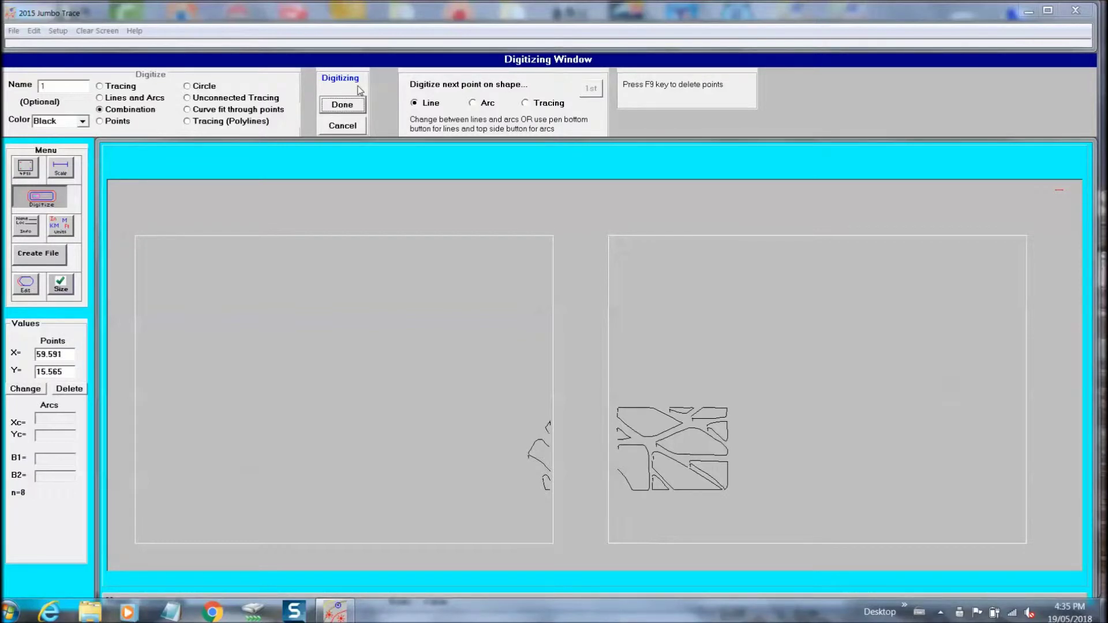
pyautogui.click(338, 104)
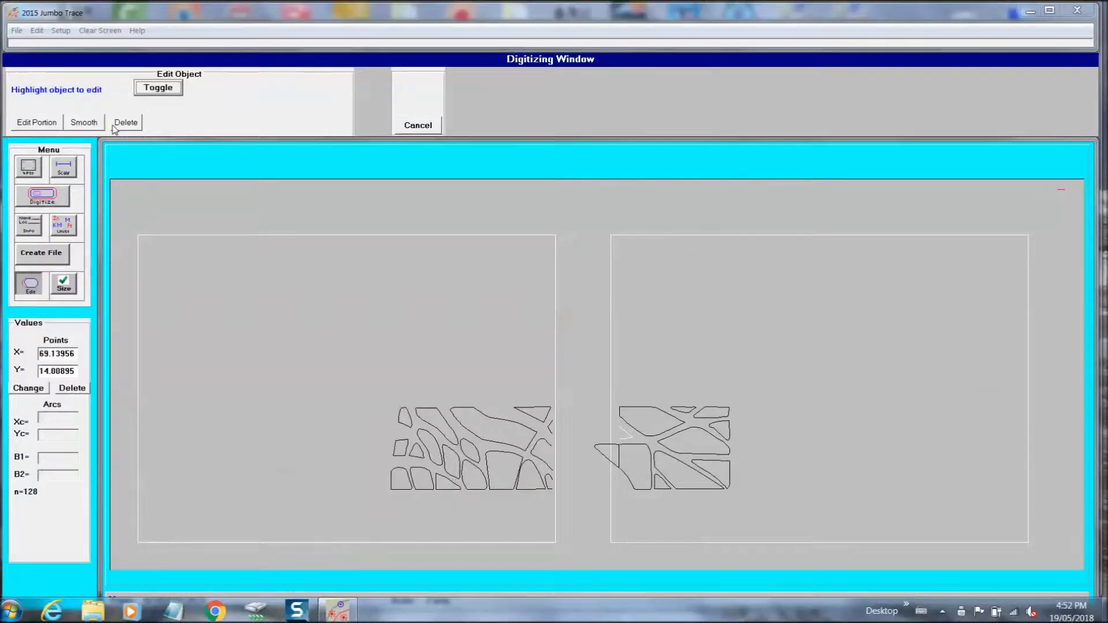
# Switch to Edit Portion to replace a section of a traced shape.
pyautogui.click(39, 124)
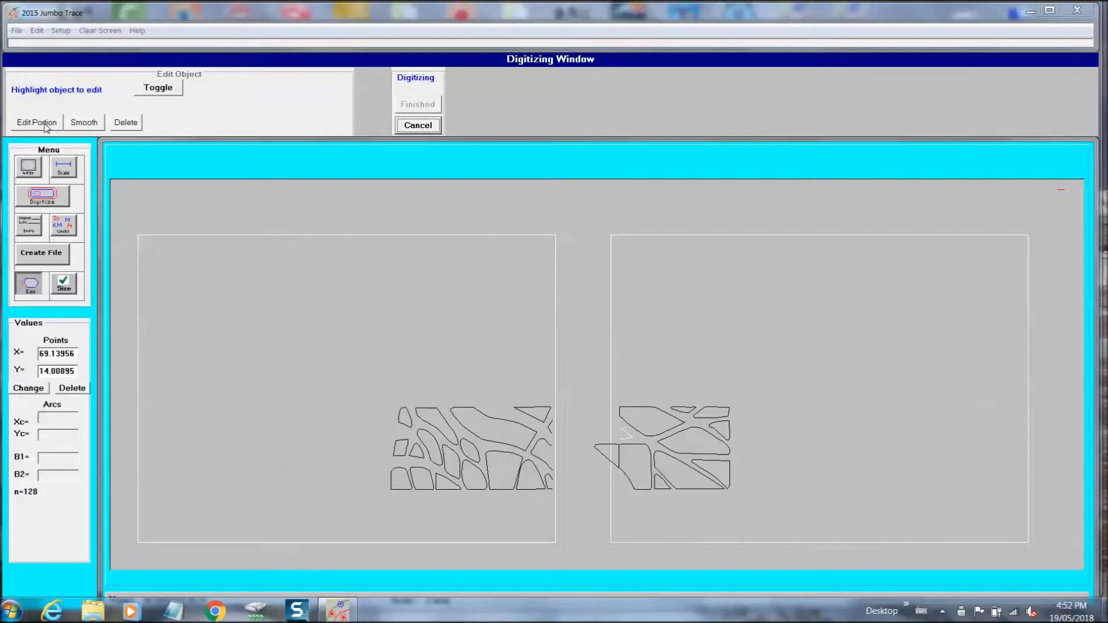
# Retrace the joint-straddling piece's section, leave it unjoined, and bring up the DXF Save As dialog.
pyautogui.click(42, 196)
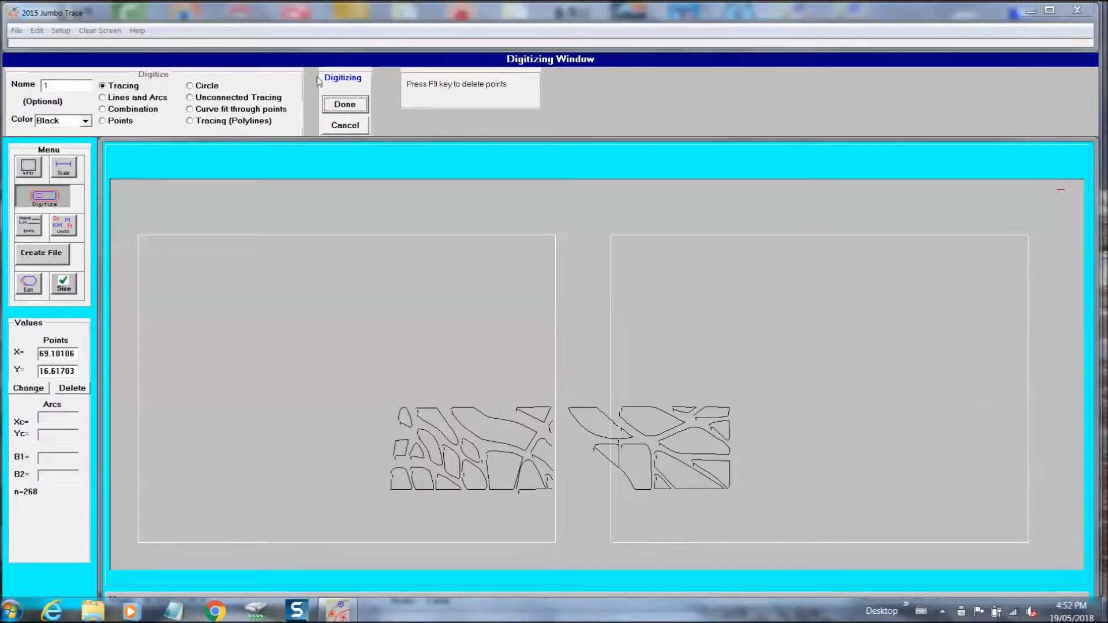
pyautogui.click(344, 107)
pyautogui.click(601, 344)
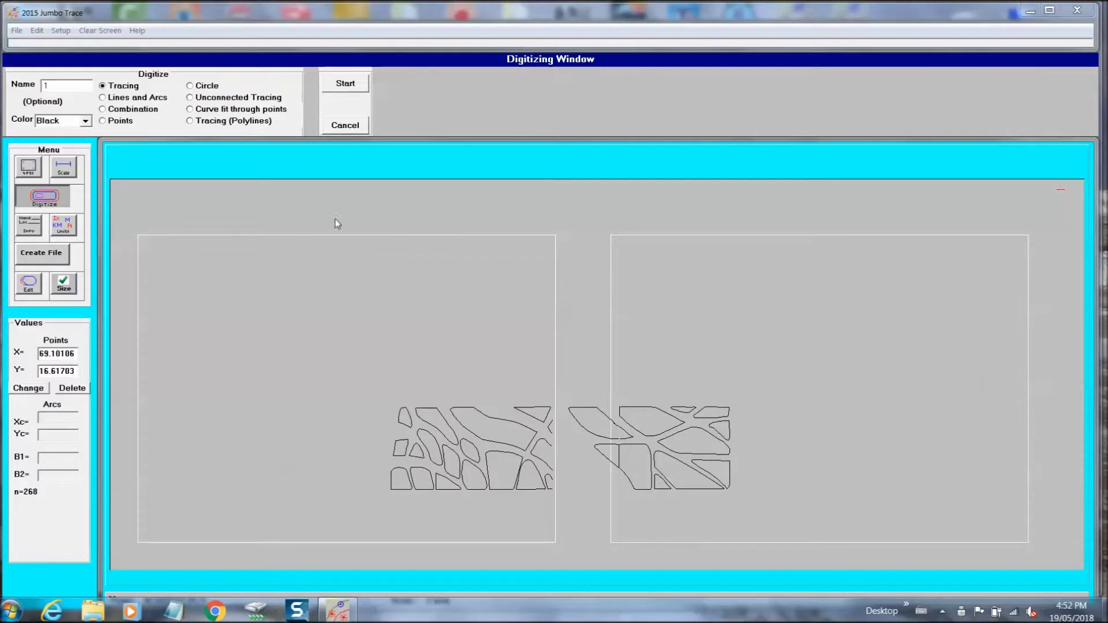
pyautogui.click(38, 255)
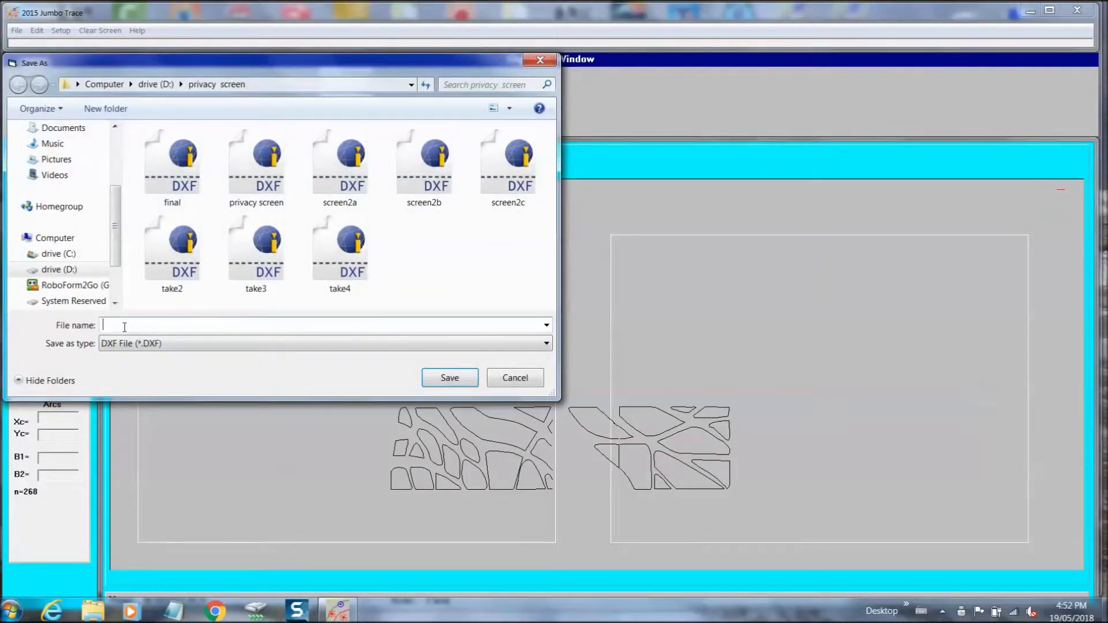
# Save the traced pattern as DXF file 'scren2 d', then begin entering another file name.
pyautogui.write('scren2 d')
pyautogui.press('Return')
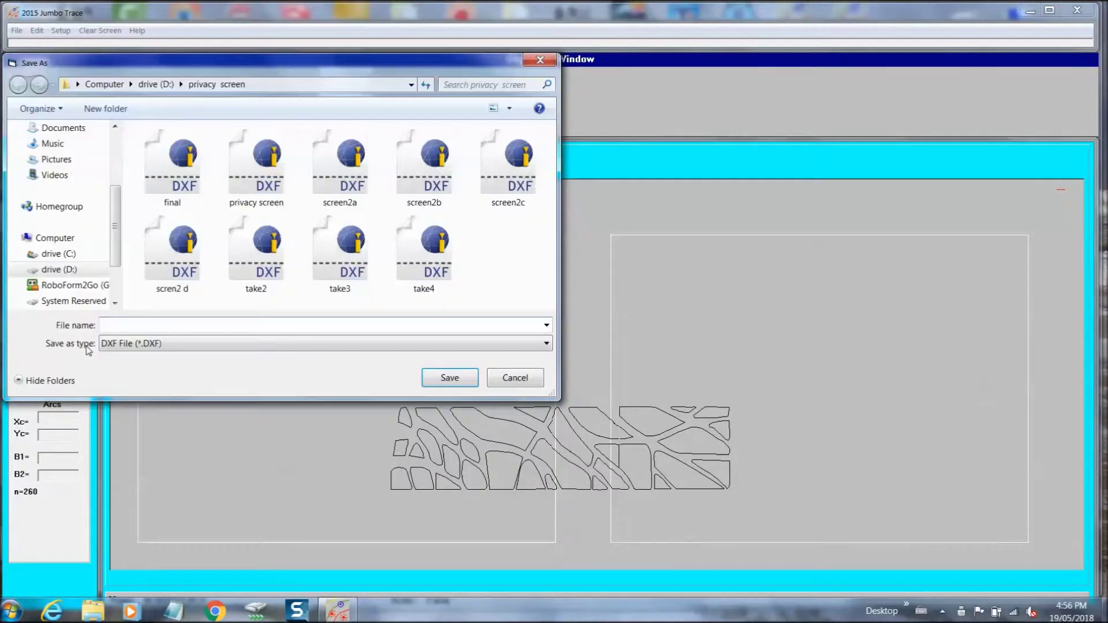
pyautogui.write('scere')
pyautogui.press('BackSpace')
pyautogui.press('BackSpace')
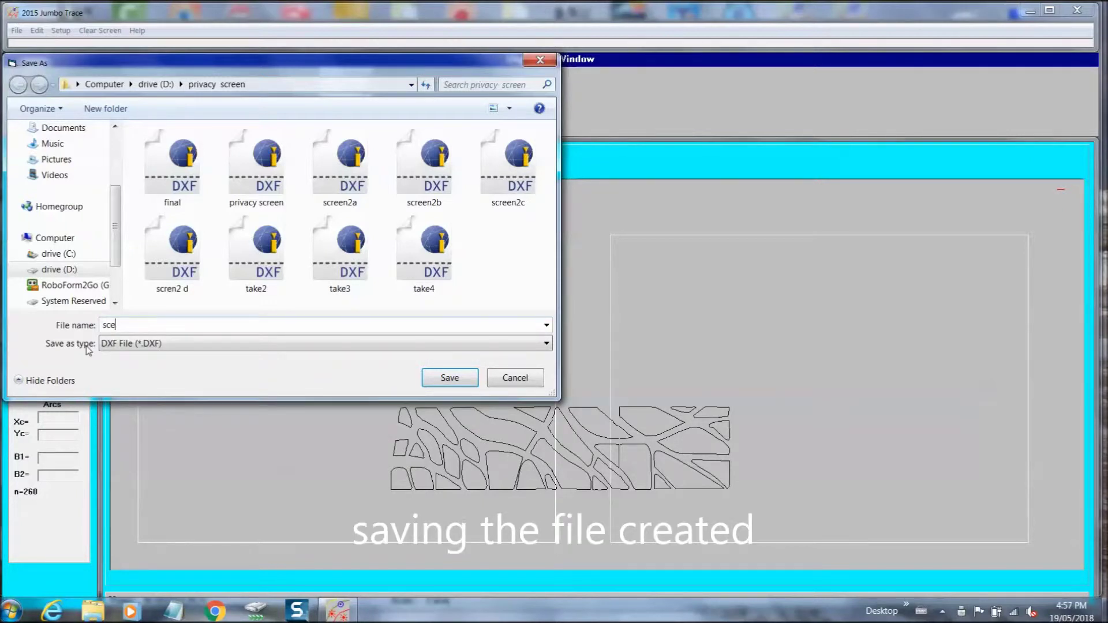
pyautogui.write('ne')
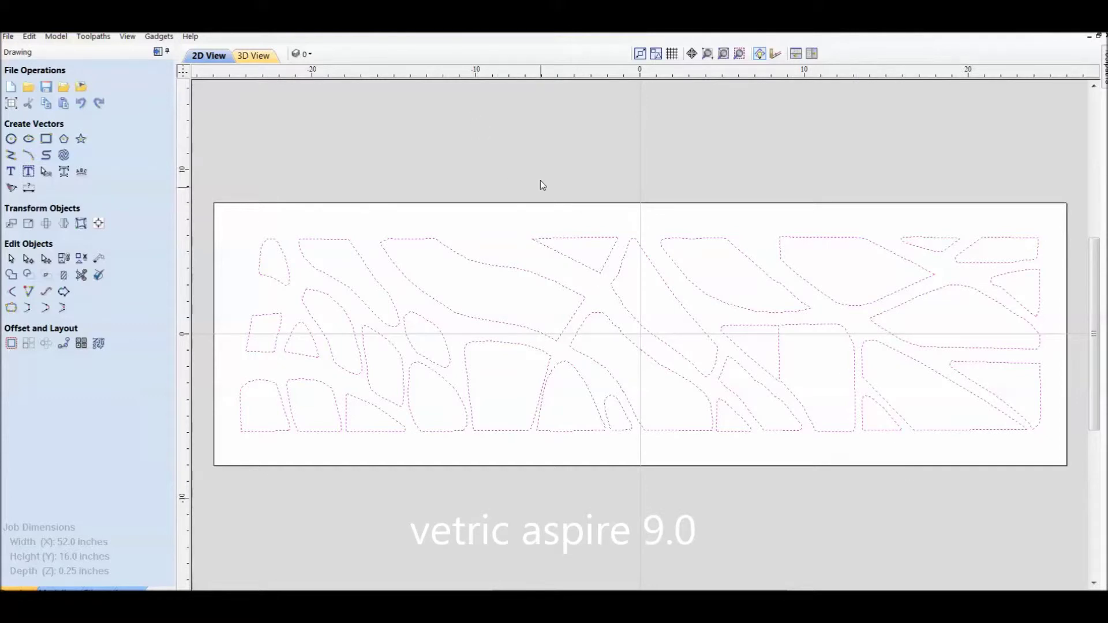
# Select all open vectors to locate the broken leaf outline, then clear the selection.
pyautogui.click(543, 185)
pyautogui.rightClick(508, 170)
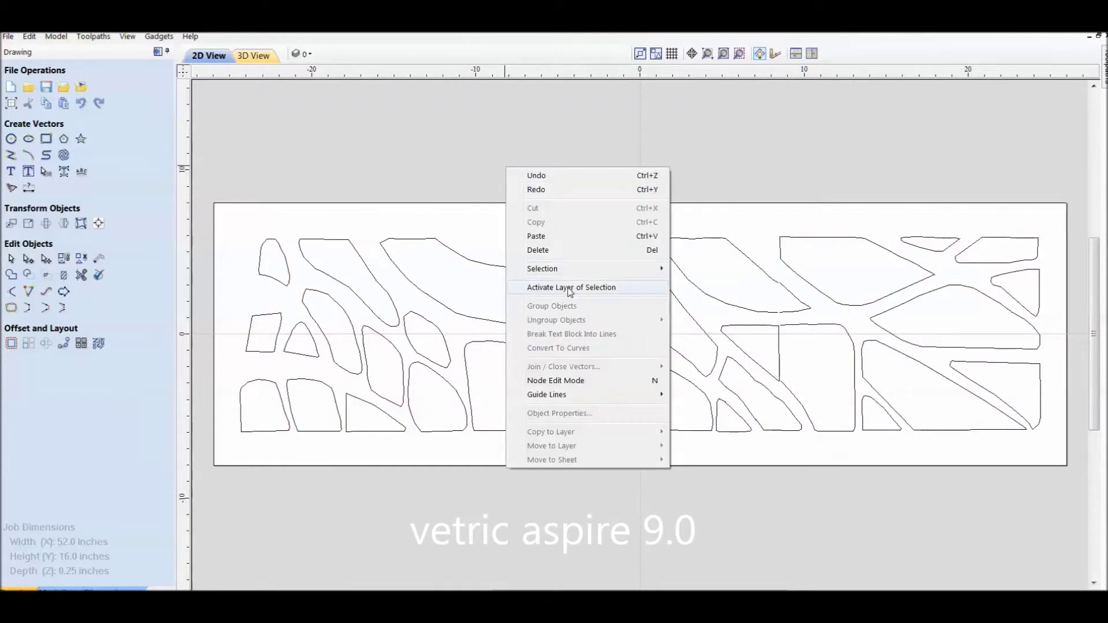
pyautogui.moveTo(578, 269)
pyautogui.click(736, 283)
pyautogui.scroll(4, 800, 312)
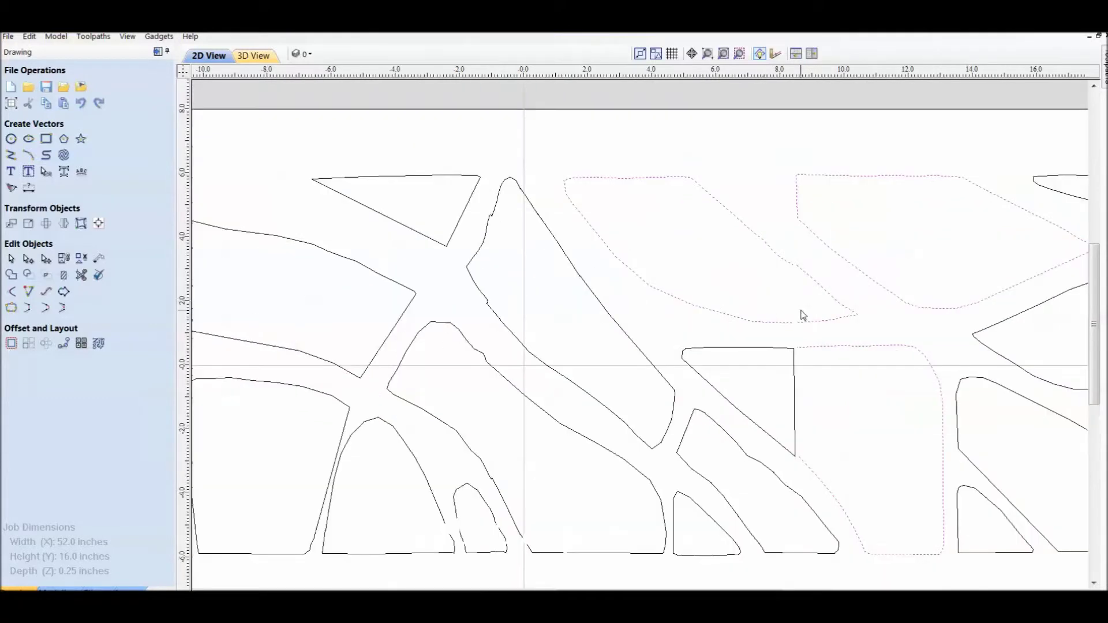
pyautogui.click(804, 307)
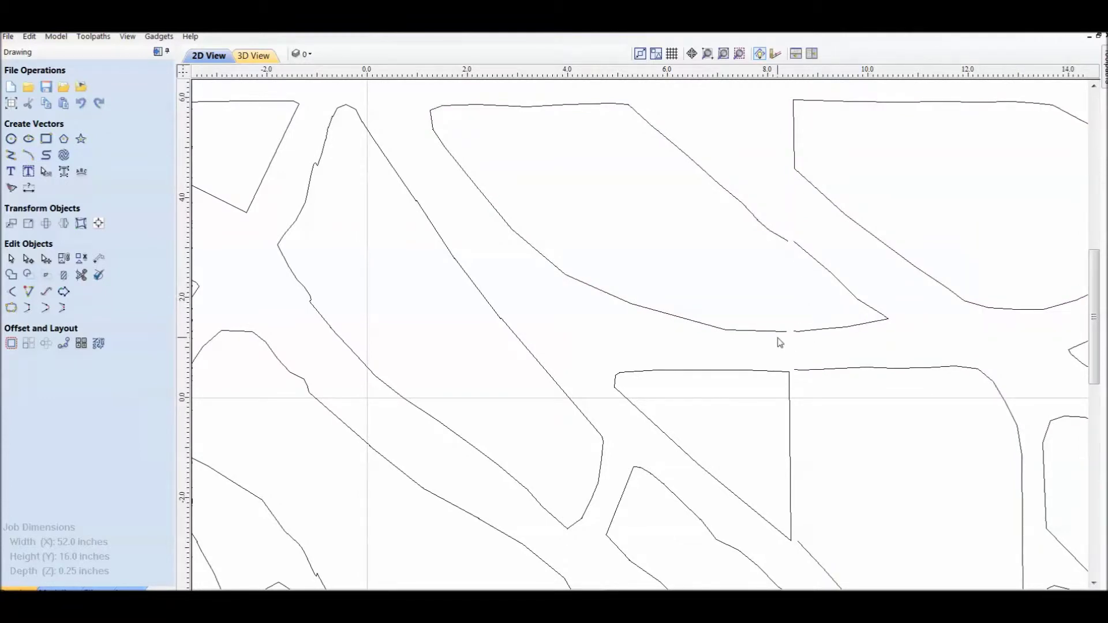
# Node-edit the leaf outline, cutting it at the break and removing the stray segment.
pyautogui.doubleClick(796, 242)
pyautogui.rightClick(804, 250)
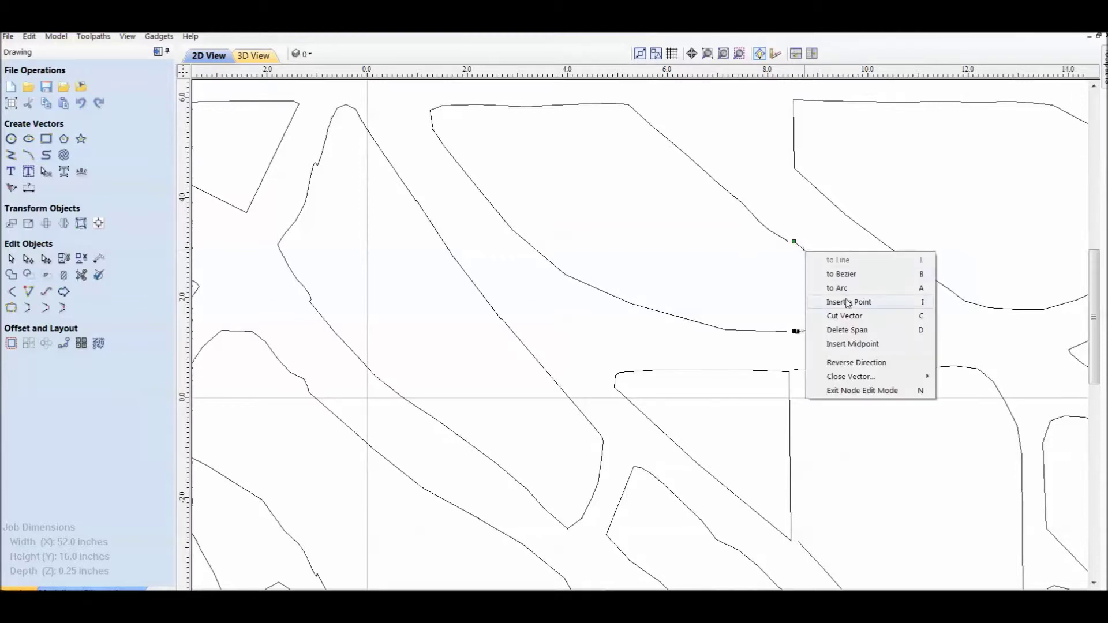
pyautogui.press('Escape')
pyautogui.rightClick(803, 249)
pyautogui.click(841, 306)
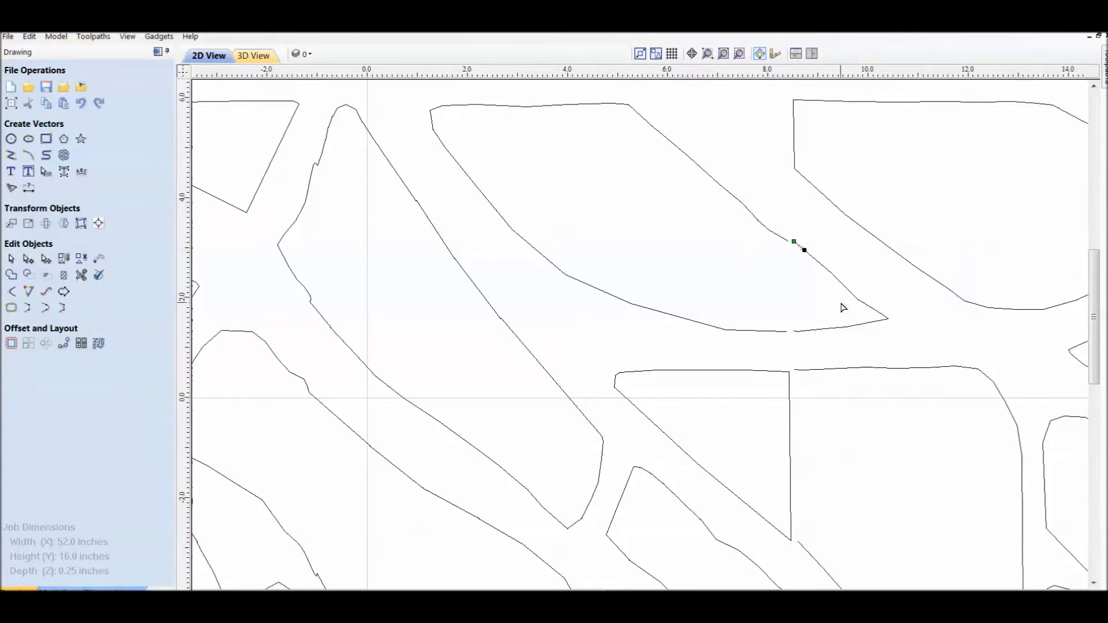
pyautogui.click(800, 248)
# Close the open leaf outline with a straight line.
pyautogui.click(787, 243)
pyautogui.rightClick(809, 254)
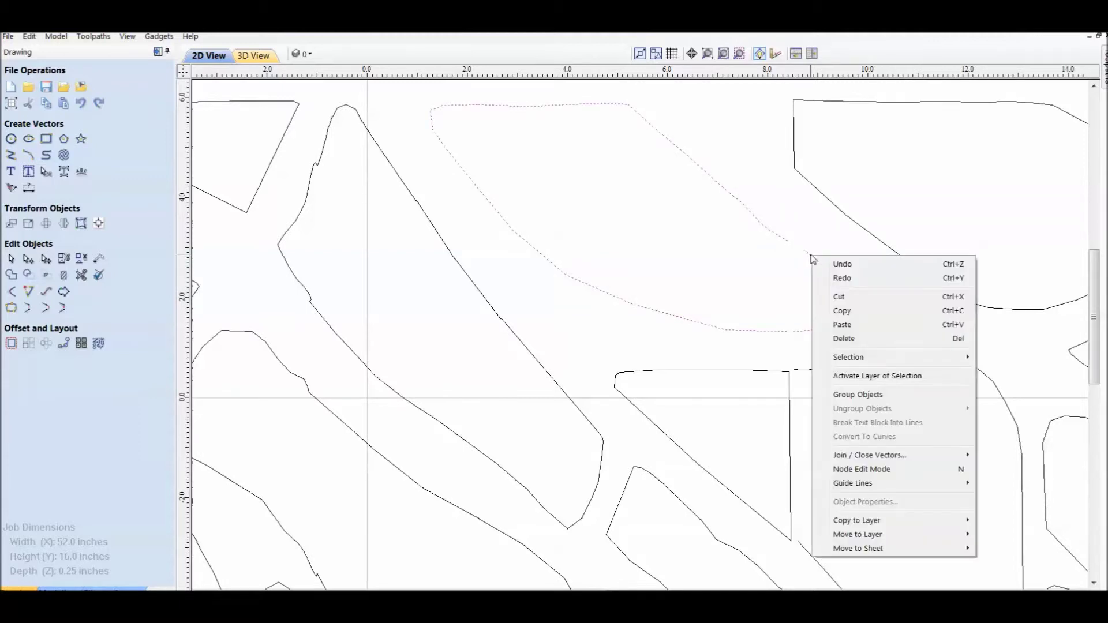
pyautogui.moveTo(869, 455)
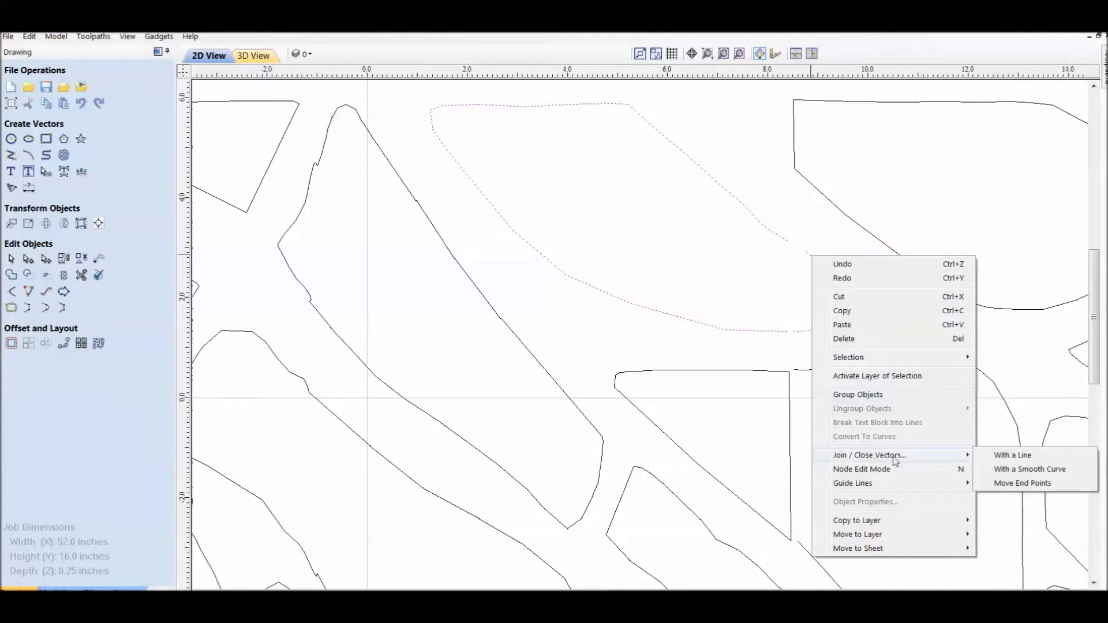
pyautogui.click(1002, 454)
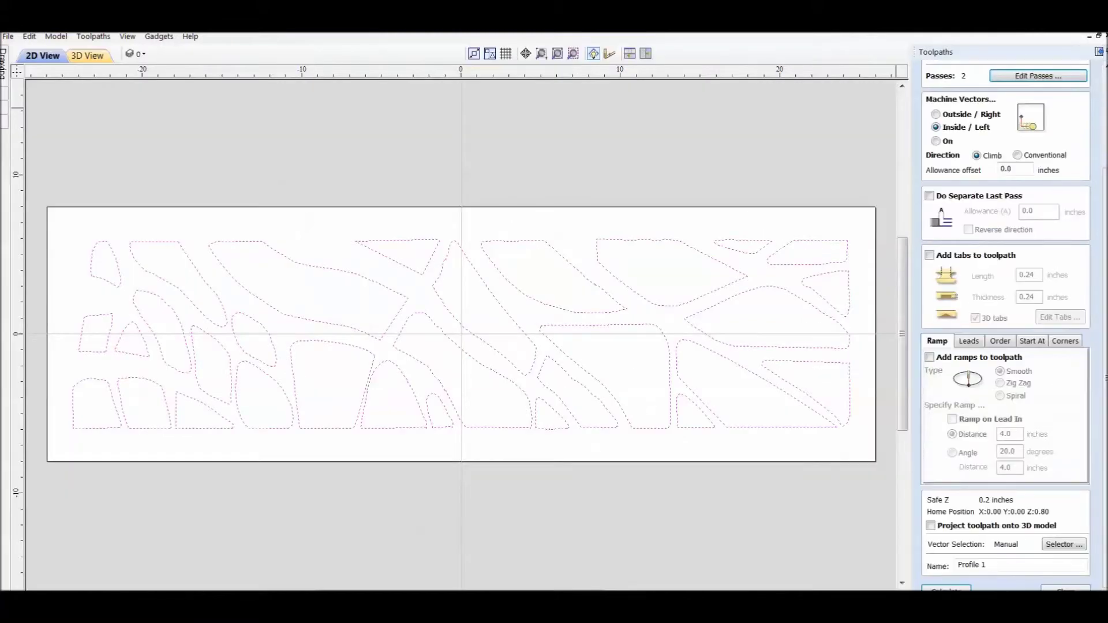
# Calculate Profile 1, accept the cut-through warning, and preview the toolpath in 3D.
pyautogui.click(947, 587)
pyautogui.click(535, 398)
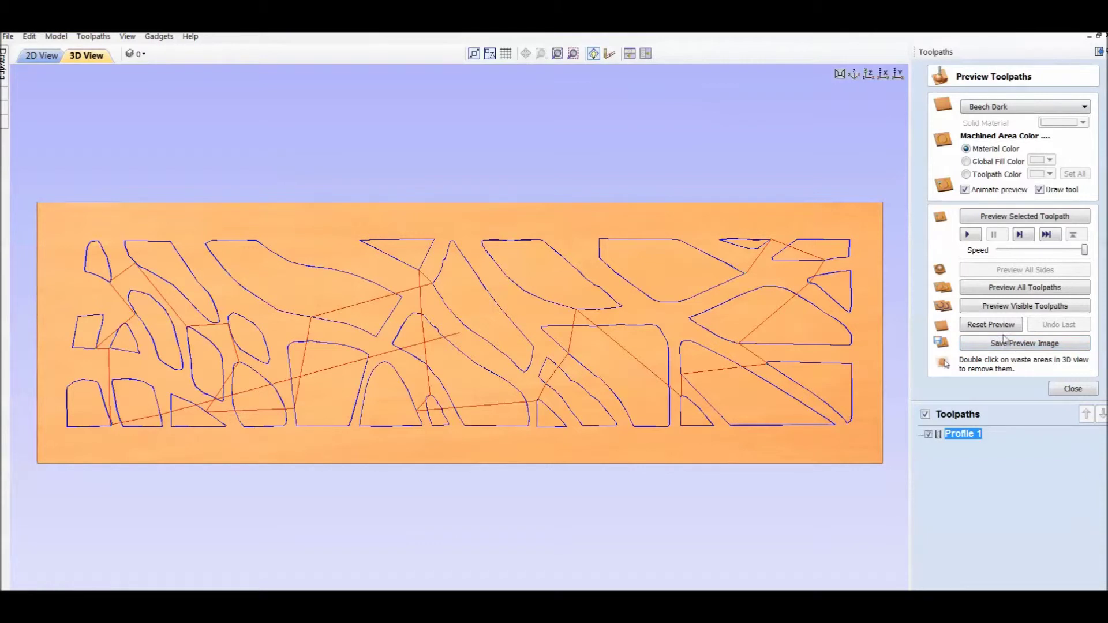
pyautogui.click(996, 310)
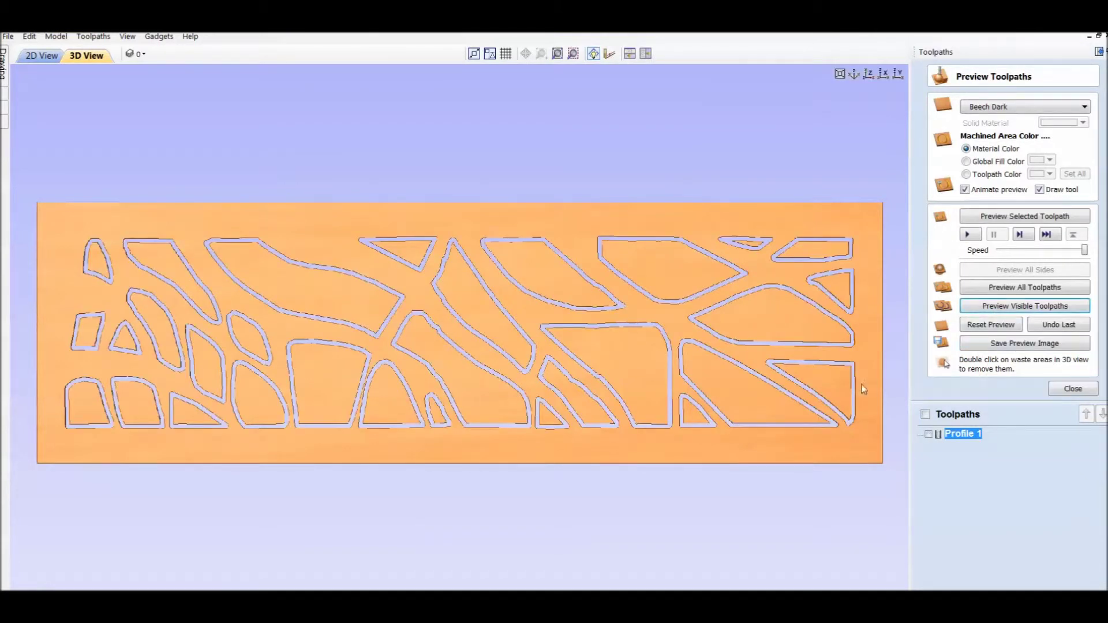
# Clear the ten waste pieces across the right and centre of the panel.
pyautogui.doubleClick(782, 310)
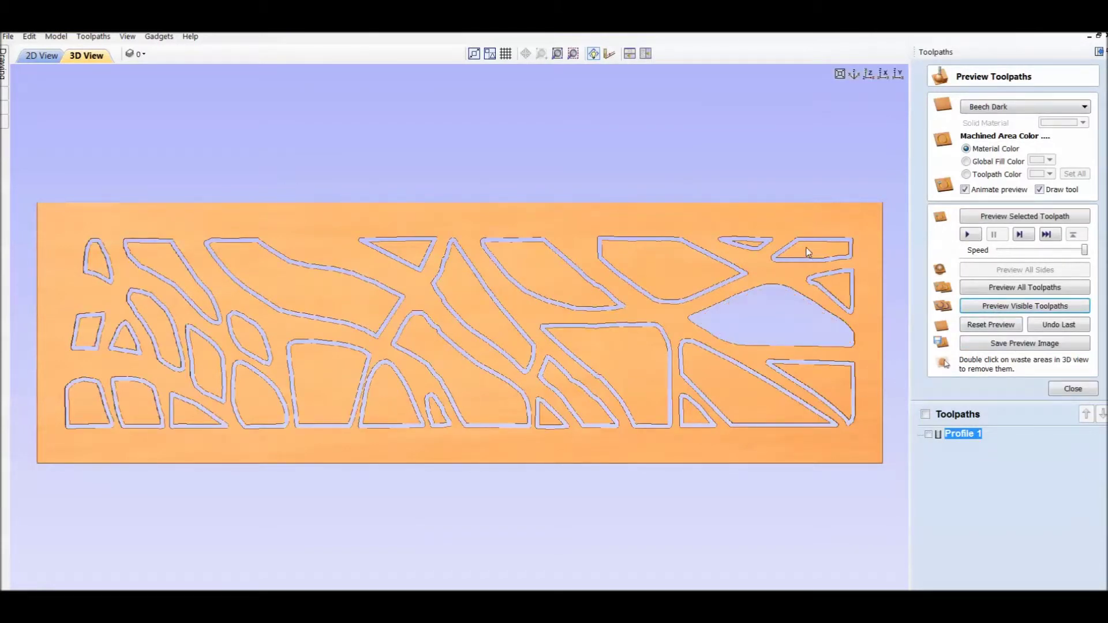
pyautogui.doubleClick(811, 252)
pyautogui.doubleClick(835, 292)
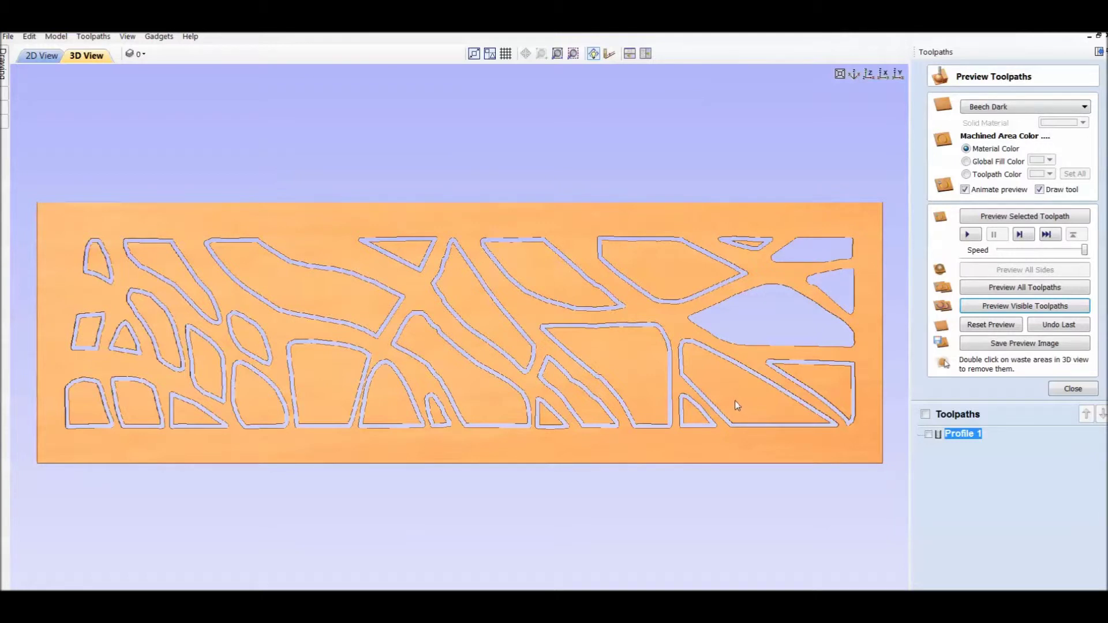
pyautogui.doubleClick(670, 264)
pyautogui.doubleClick(519, 286)
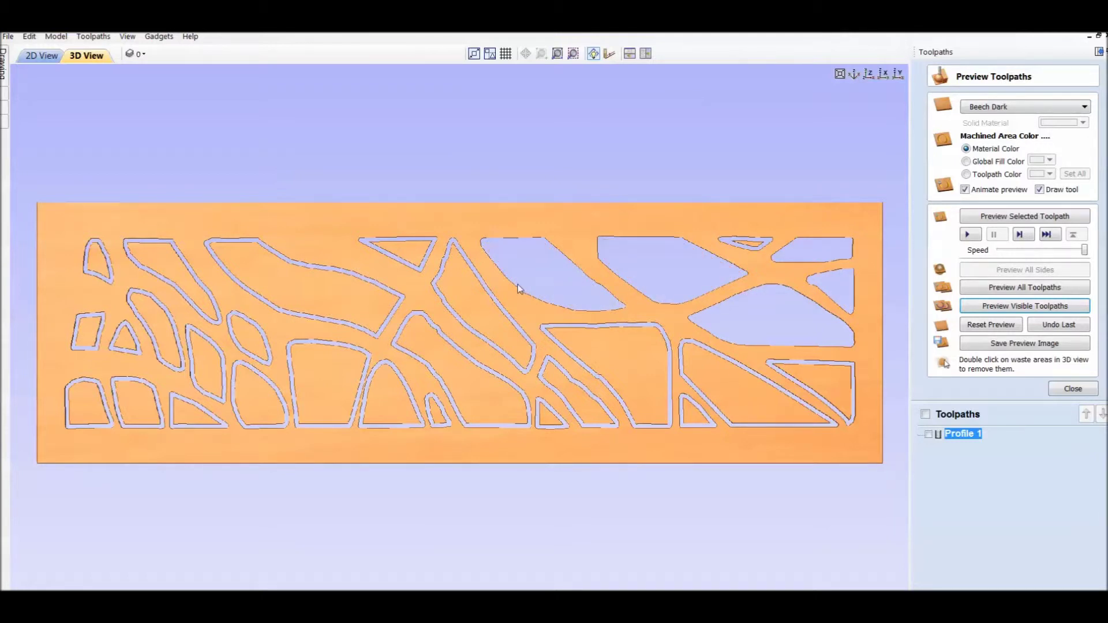
pyautogui.doubleClick(480, 303)
pyautogui.doubleClick(604, 348)
pyautogui.doubleClick(581, 396)
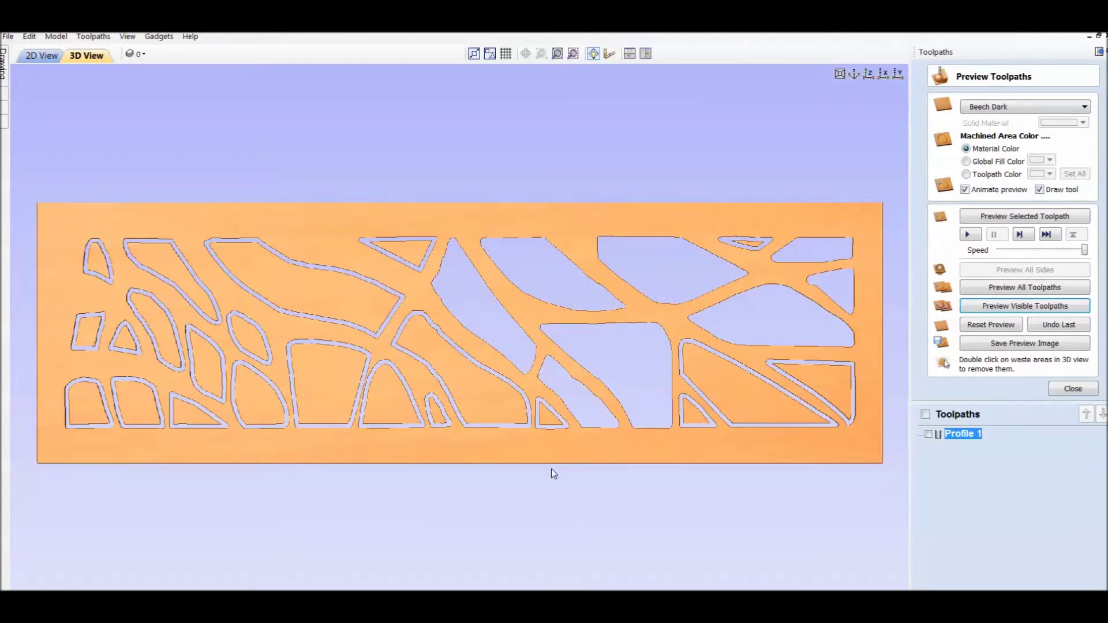
pyautogui.doubleClick(549, 417)
pyautogui.doubleClick(472, 409)
# Clear the remaining ten waste pieces, from the left-side arch and leaf to the lower-right slivers.
pyautogui.doubleClick(393, 403)
pyautogui.doubleClick(359, 295)
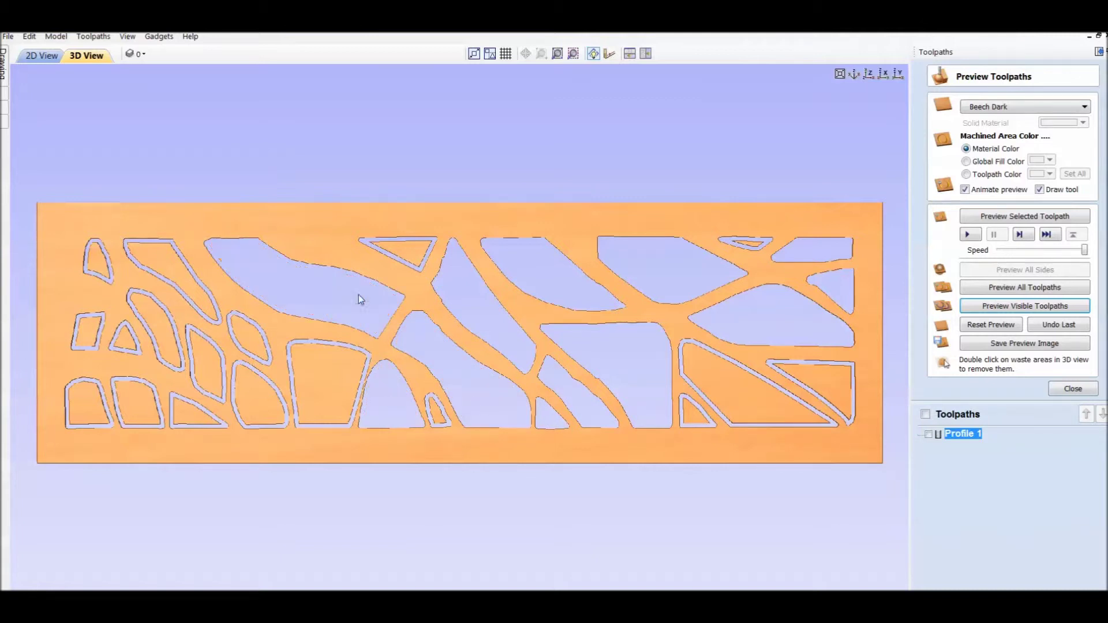
pyautogui.doubleClick(326, 384)
pyautogui.doubleClick(260, 398)
pyautogui.doubleClick(437, 411)
pyautogui.doubleClick(407, 260)
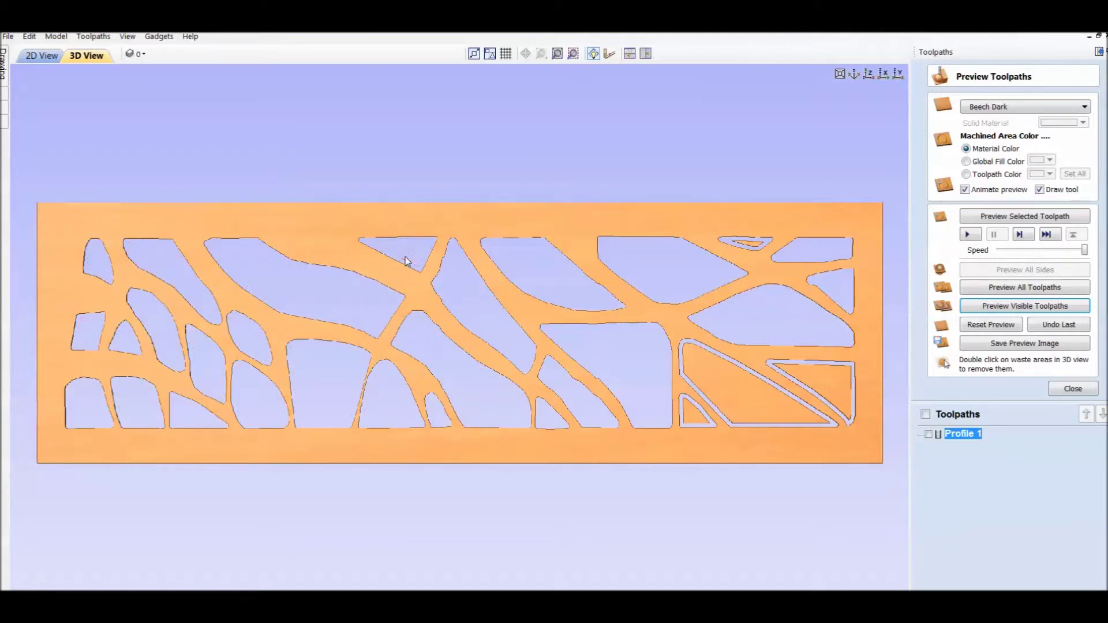
pyautogui.doubleClick(746, 244)
pyautogui.doubleClick(750, 406)
pyautogui.doubleClick(698, 419)
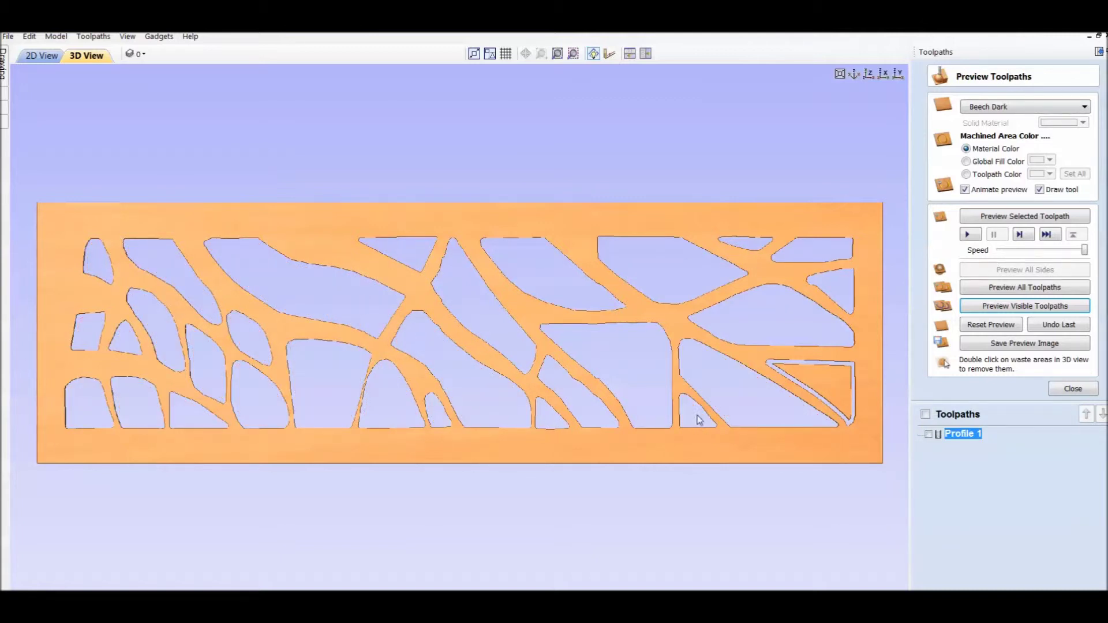
pyautogui.doubleClick(852, 391)
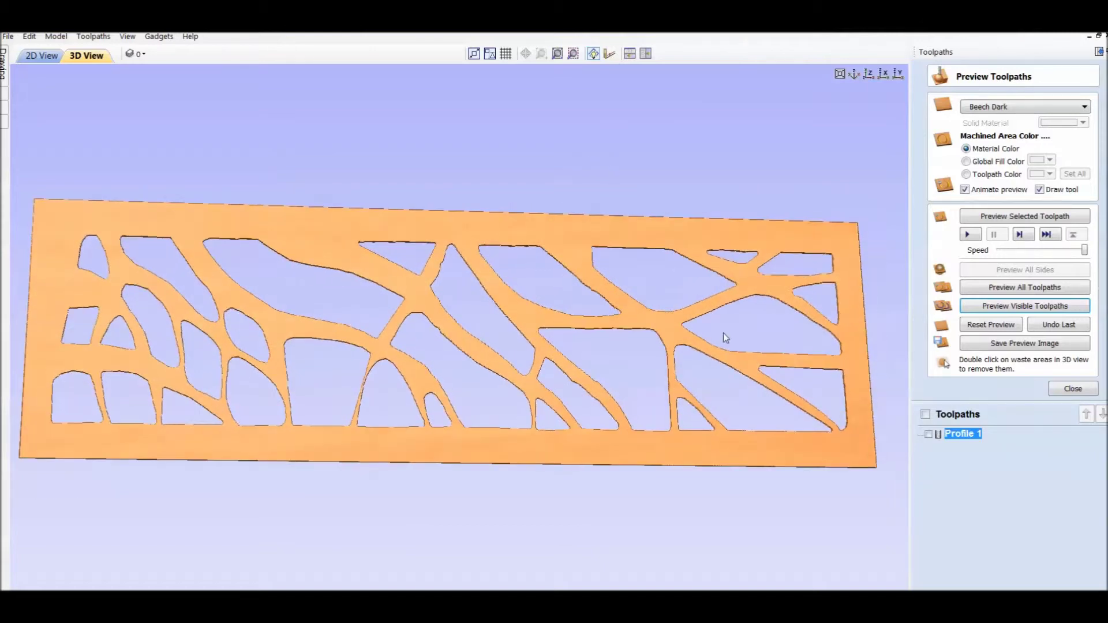